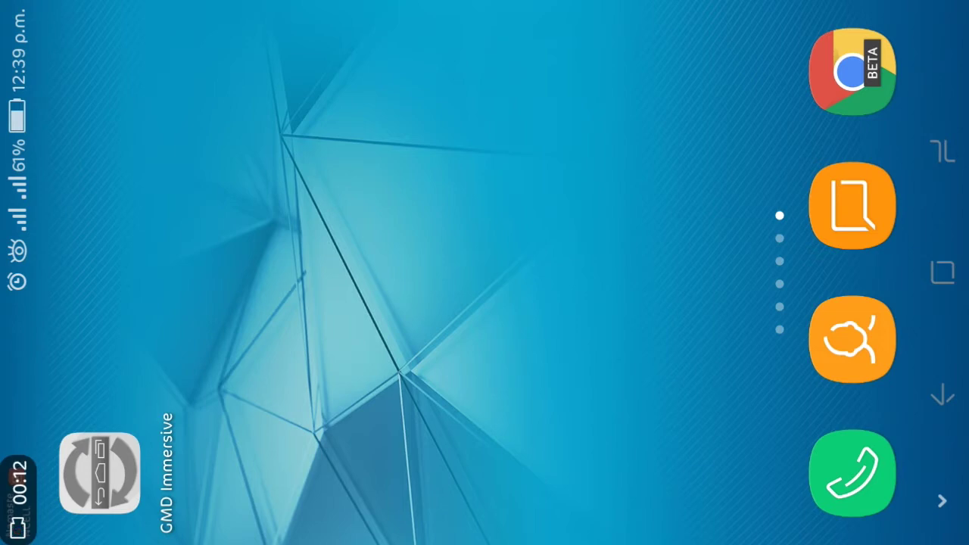
Step: Launch GMD Immersive from the home screen and dismiss its Keyboard warning with OK
mouse_move(953, 464)
mouse_down()
mouse_move(669, 227)
mouse_move(590, 213)
mouse_up()
click(108, 456)
mouse_move(197, 431)
mouse_down()
mouse_move(212, 240)
mouse_move(257, 308)
mouse_up()
mouse_move(102, 485)
mouse_down()
mouse_move(146, 458)
mouse_move(238, 327)
mouse_move(296, 406)
mouse_move(106, 484)
mouse_up()
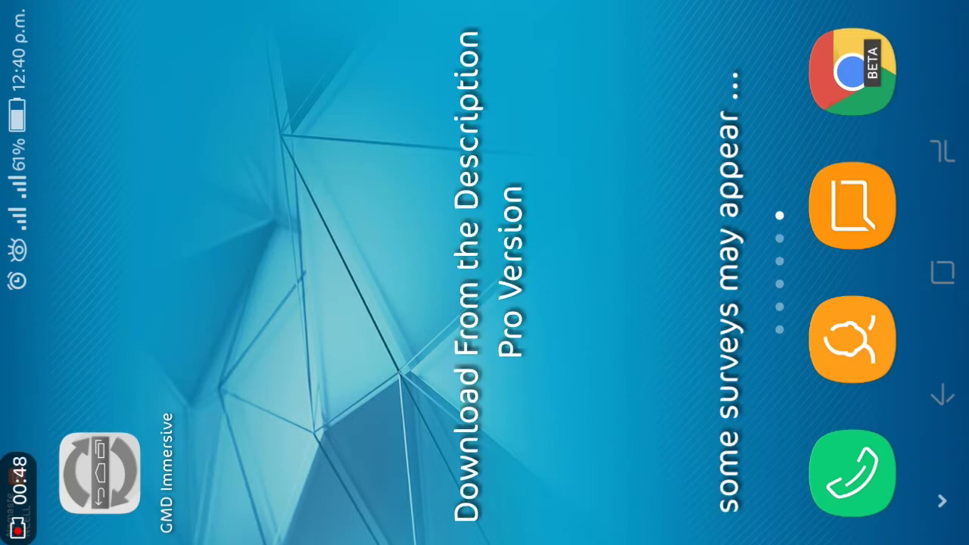
click(100, 473)
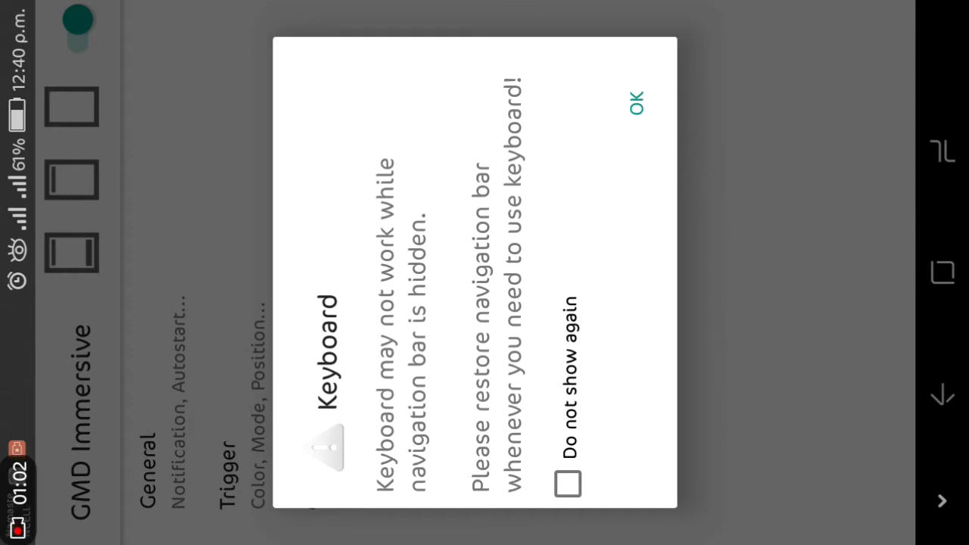
click(636, 100)
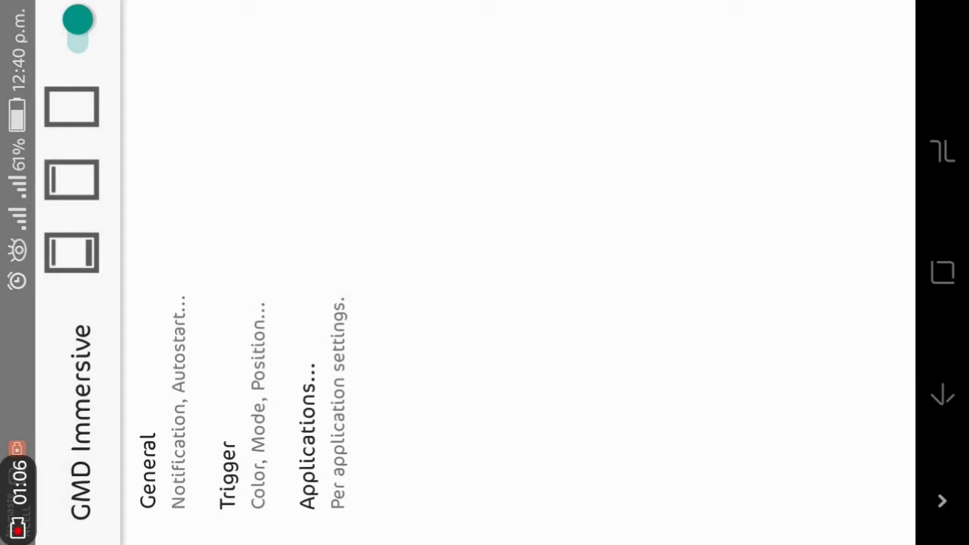
mouse_move(119, 266)
mouse_down()
mouse_move(134, 102)
mouse_move(34, 130)
mouse_move(166, 263)
mouse_move(61, 283)
mouse_move(186, 224)
mouse_move(207, 295)
mouse_up()
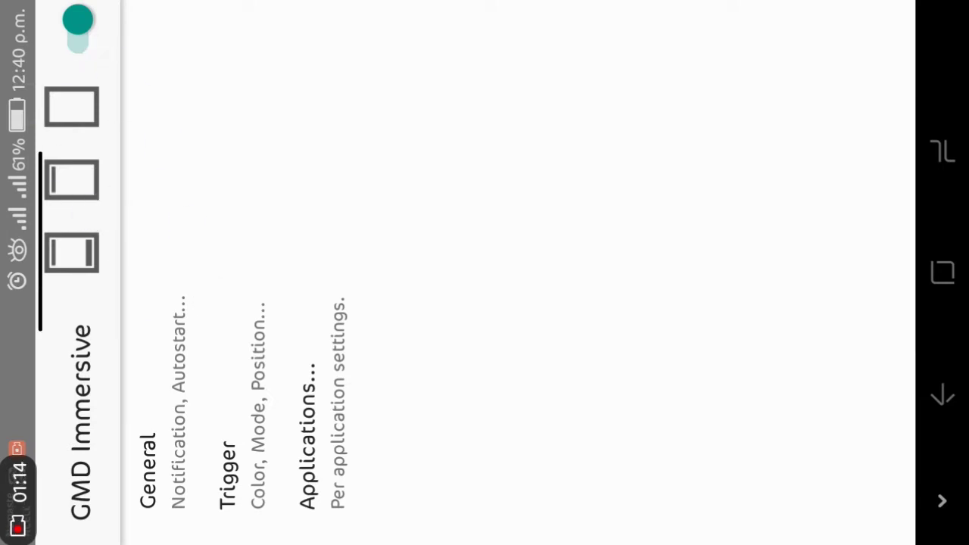
Step: Try the immersive mode icons and settle on the middle one, hiding only the navigation bar
click(72, 252)
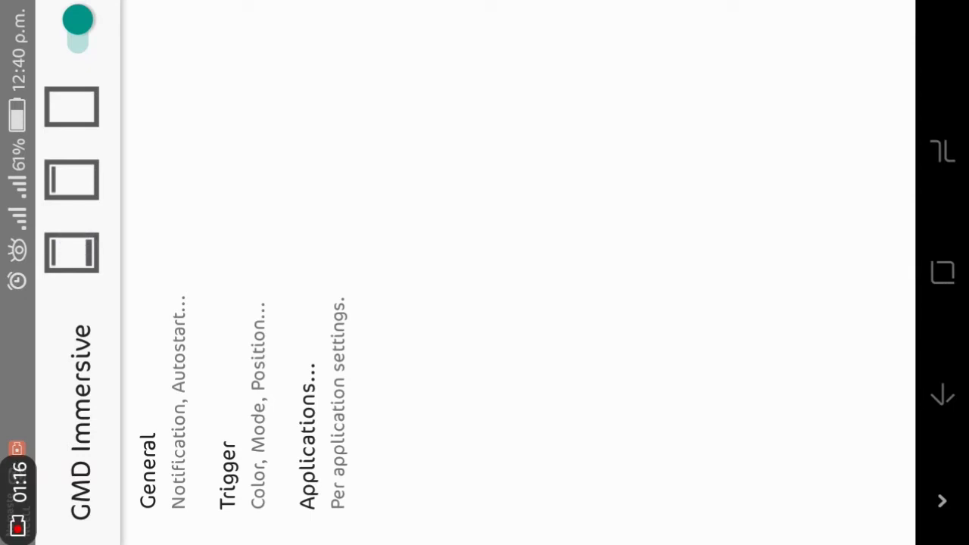
click(72, 180)
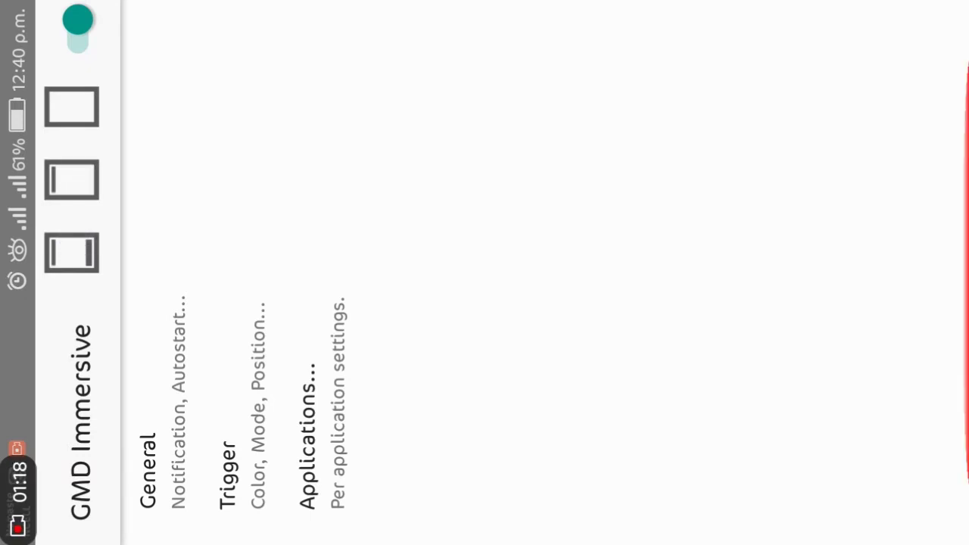
click(72, 106)
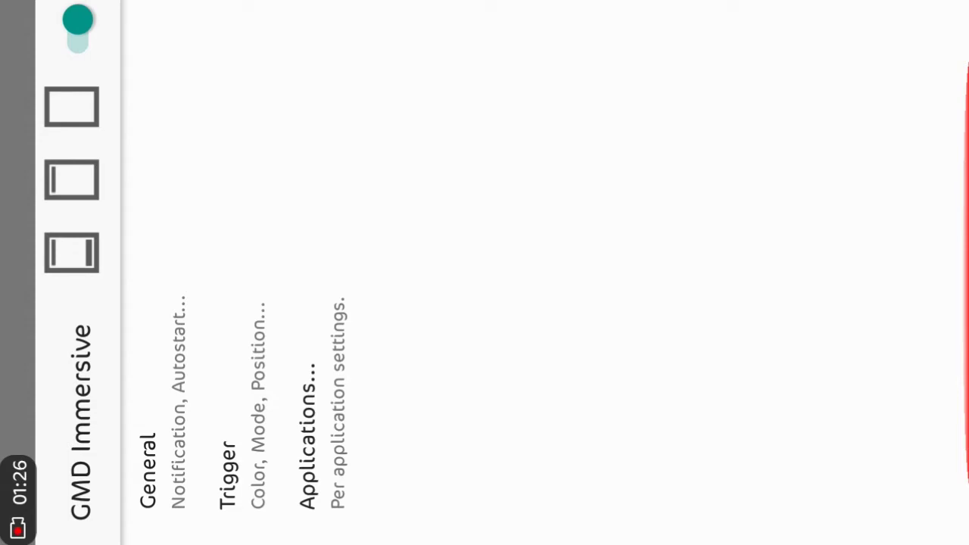
click(71, 181)
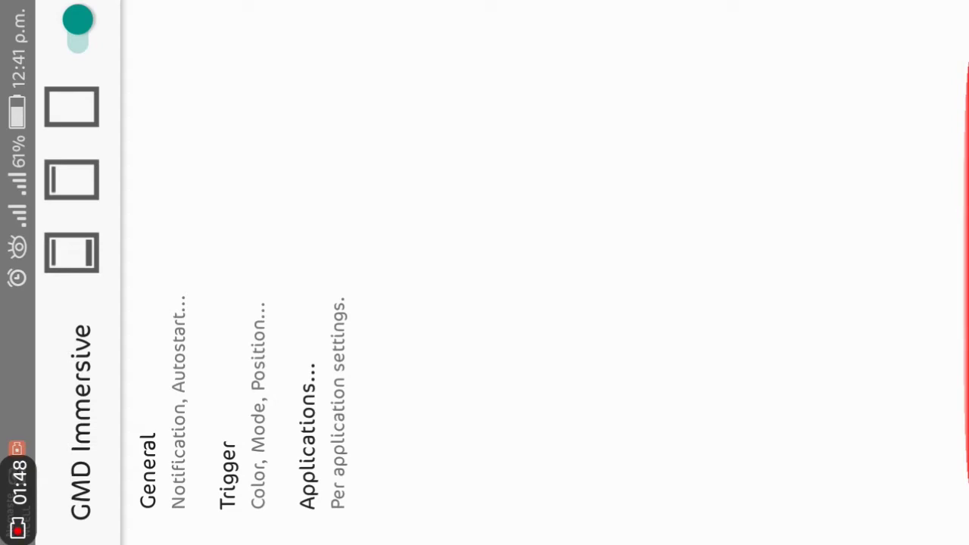
click(147, 231)
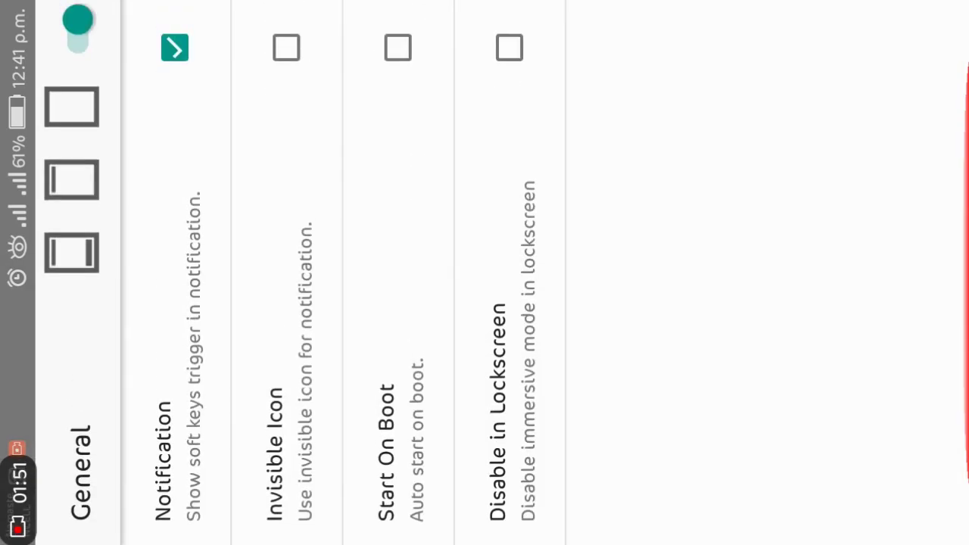
Step: Tick Start On Boot in GMD Immersive's General settings
click(397, 48)
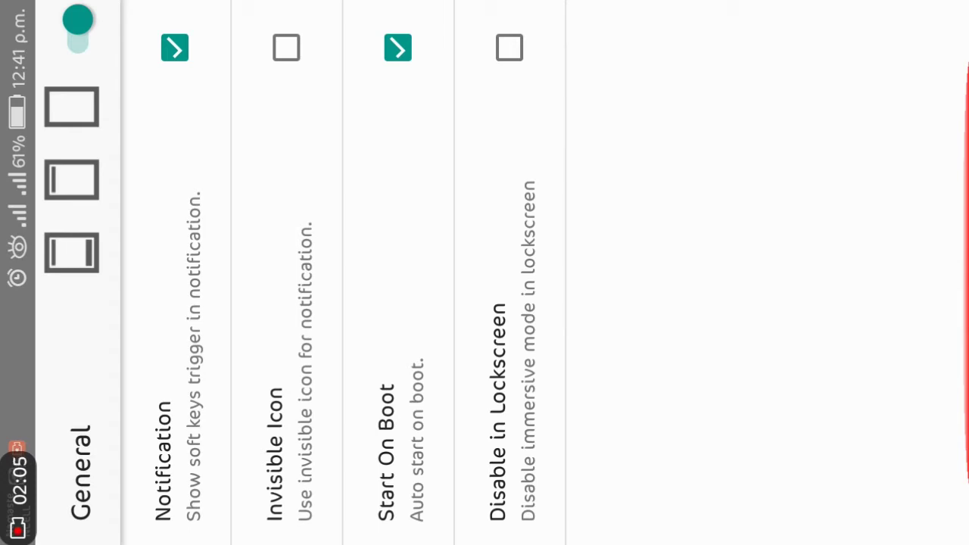
drag(966, 212, 884, 211)
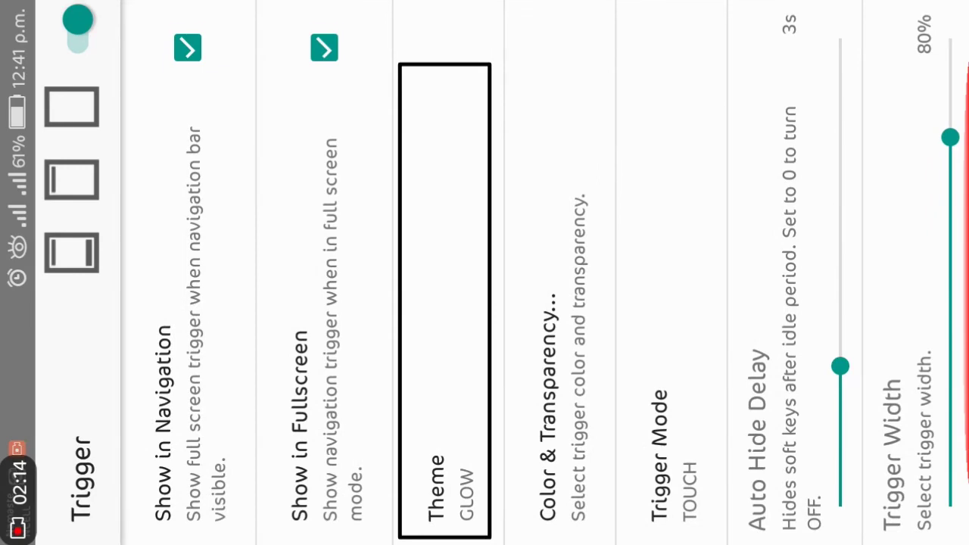
Step: Set the trigger Theme to INVISIBLE
click(458, 357)
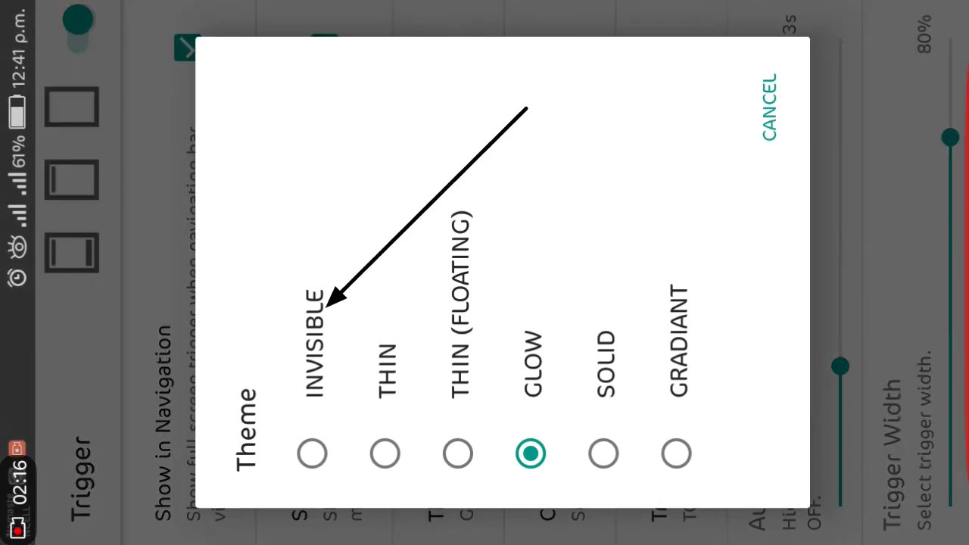
click(312, 279)
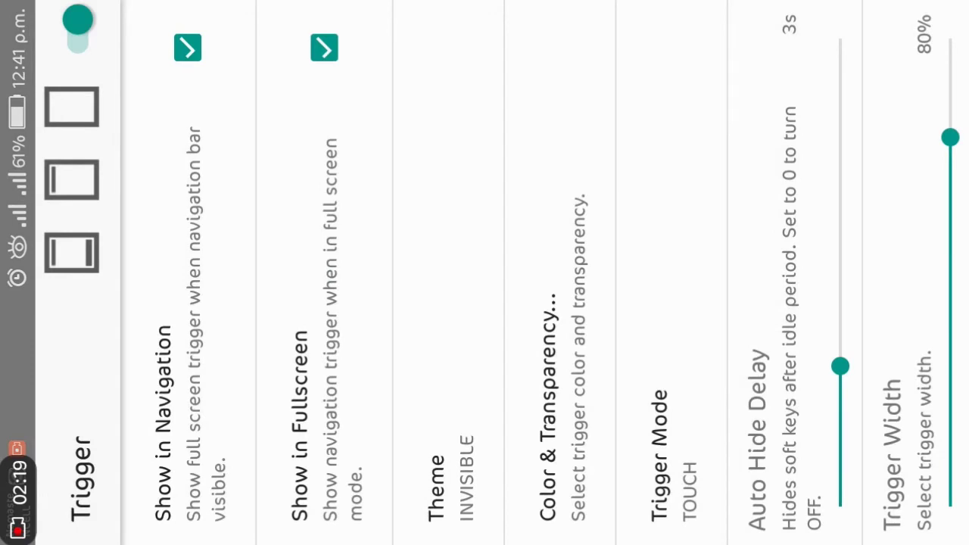
drag(421, 96, 554, 128)
drag(644, 89, 424, 91)
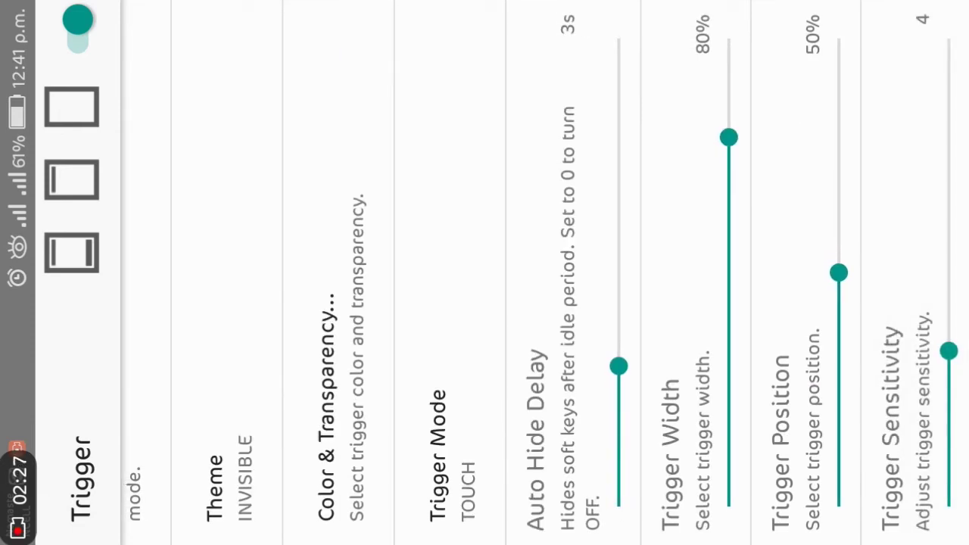
Step: Review the trigger sliders, keeping Auto Hide Delay at 3s, and return to the main list
click(951, 346)
mouse_move(462, 169)
mouse_down()
mouse_move(569, 169)
mouse_move(676, 151)
mouse_move(567, 151)
mouse_up()
click(605, 350)
mouse_move(606, 350)
mouse_down()
mouse_move(619, 365)
mouse_move(614, 472)
mouse_move(656, 328)
mouse_up()
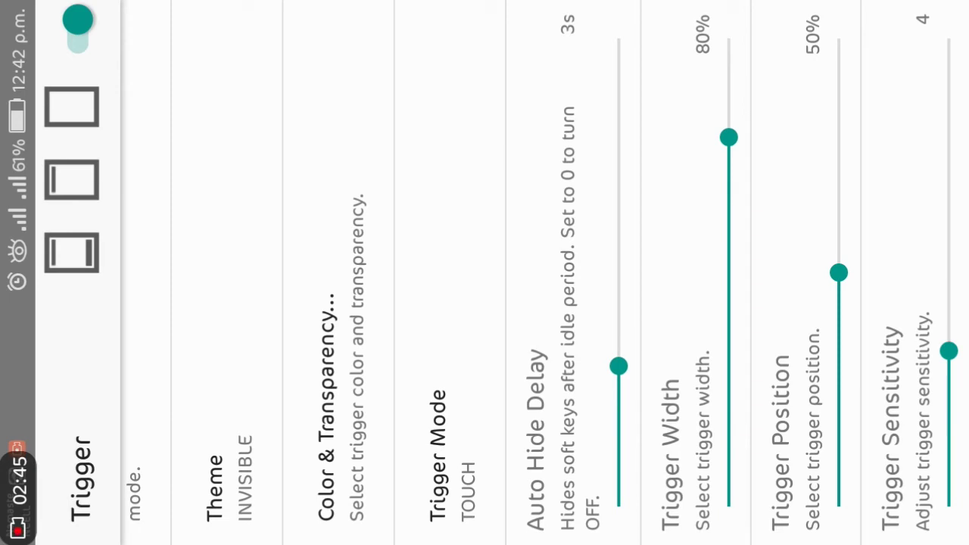
drag(611, 131, 482, 101)
scroll(485, 273, up, 3)
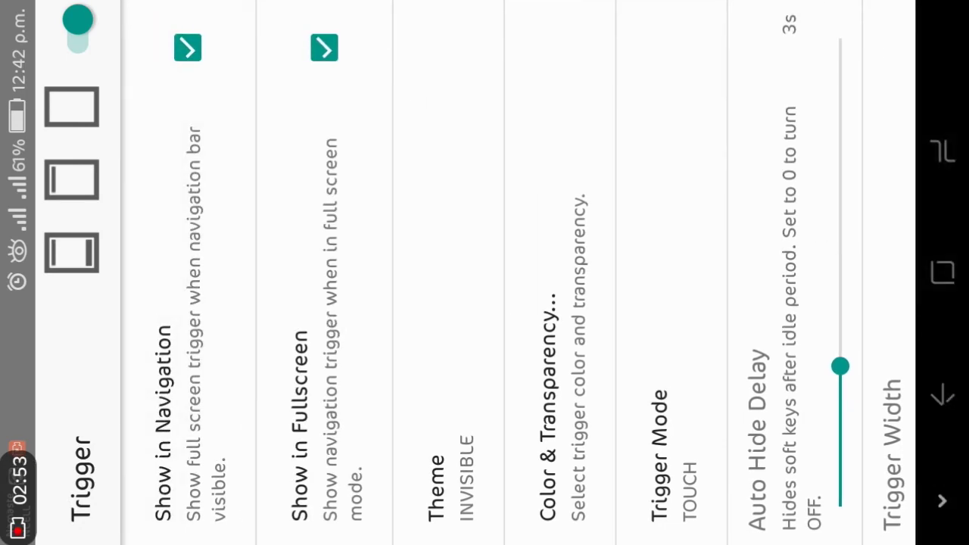
key(Escape)
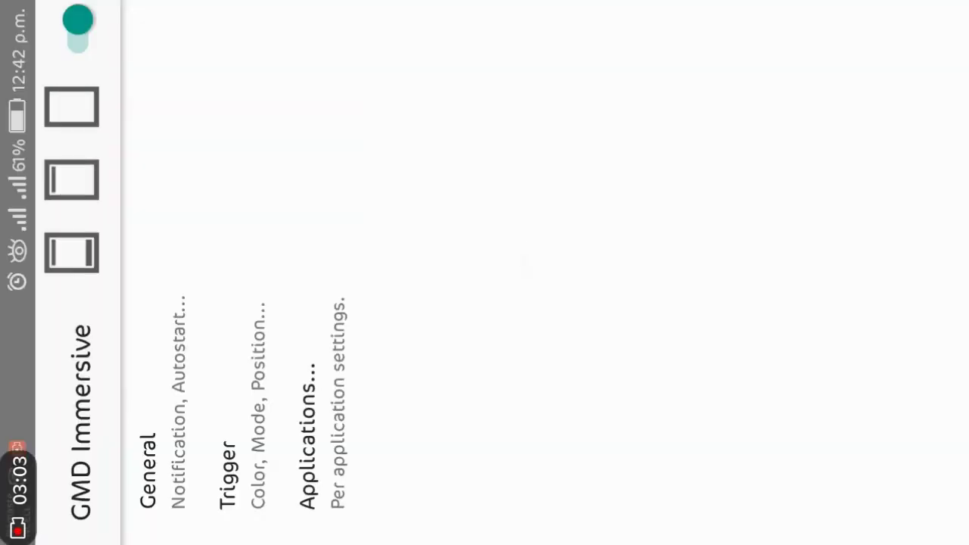
Step: Open Applications, cancel the usage-access prompt, and go back to the main settings
click(324, 234)
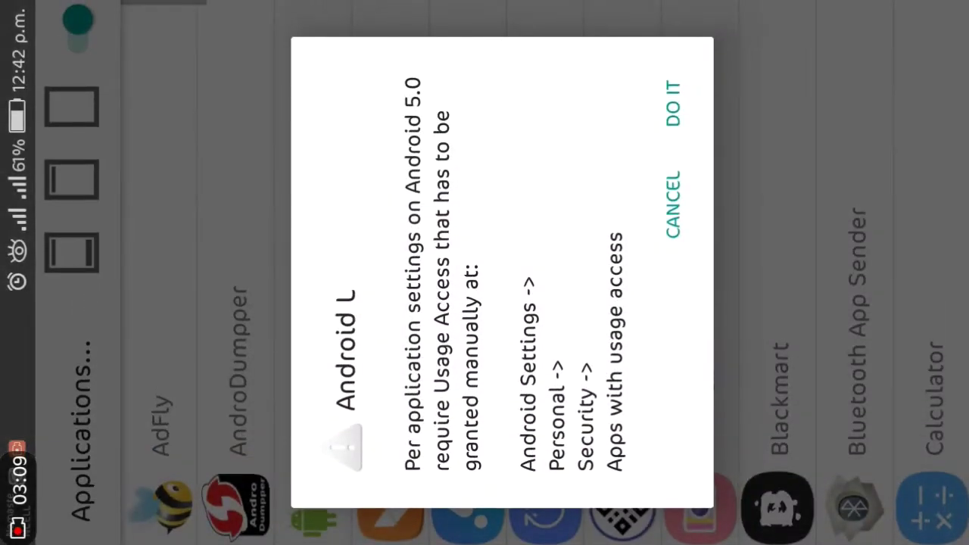
click(661, 205)
click(836, 287)
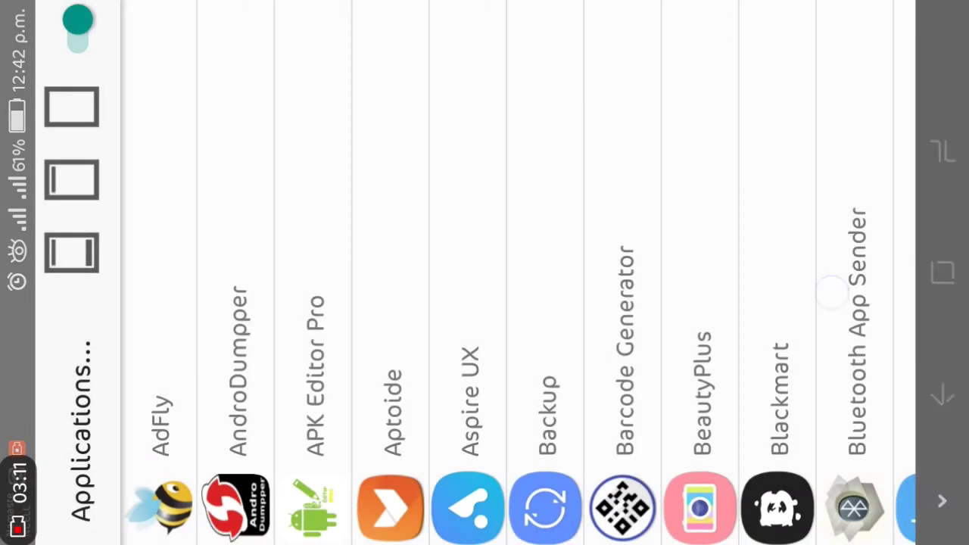
click(942, 394)
click(943, 151)
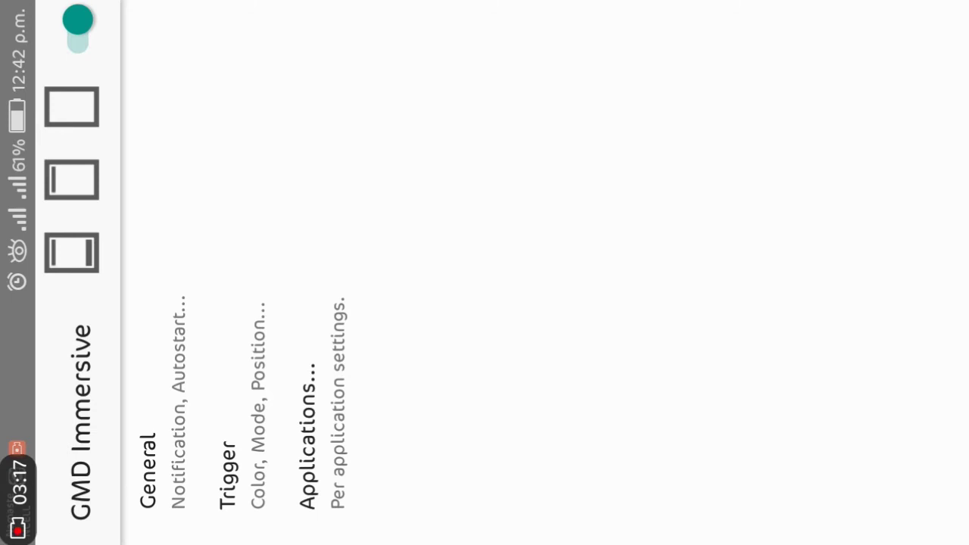
drag(965, 252, 863, 252)
Step: Leave GMD Immersive for the Android home screen
drag(966, 277, 946, 277)
click(943, 273)
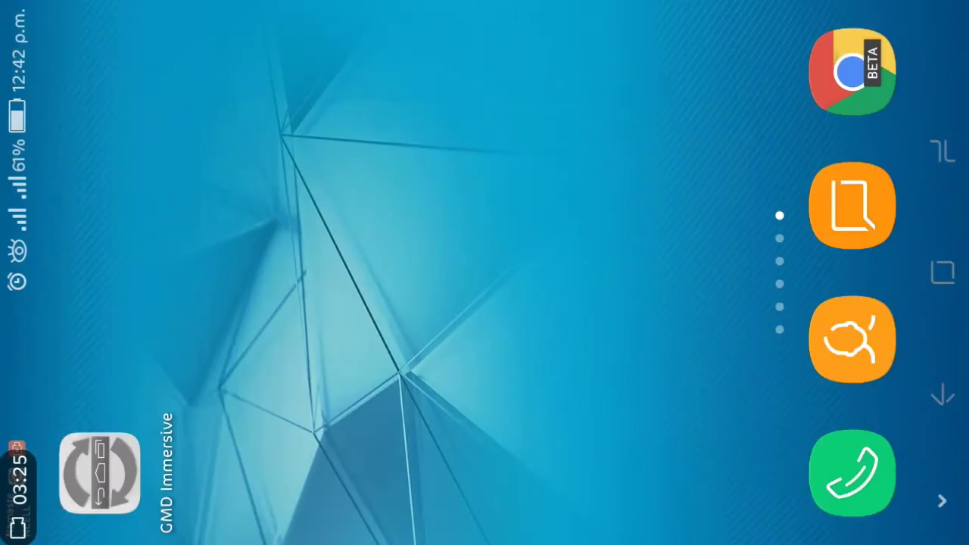
mouse_move(711, 363)
mouse_down()
mouse_move(703, 177)
mouse_move(708, 363)
mouse_up()
Step: Start a new note in Tools > Notepad, then return to the home screen
click(390, 167)
click(320, 130)
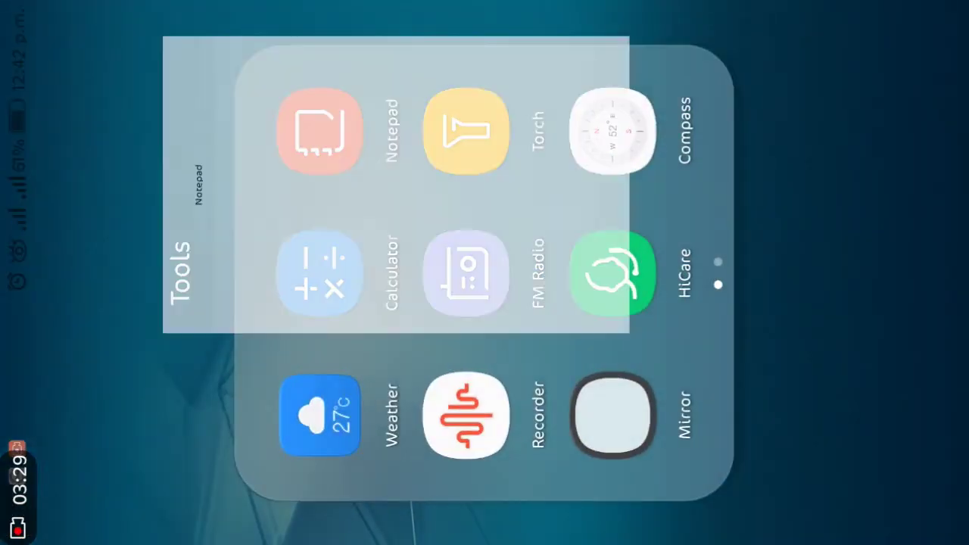
click(921, 391)
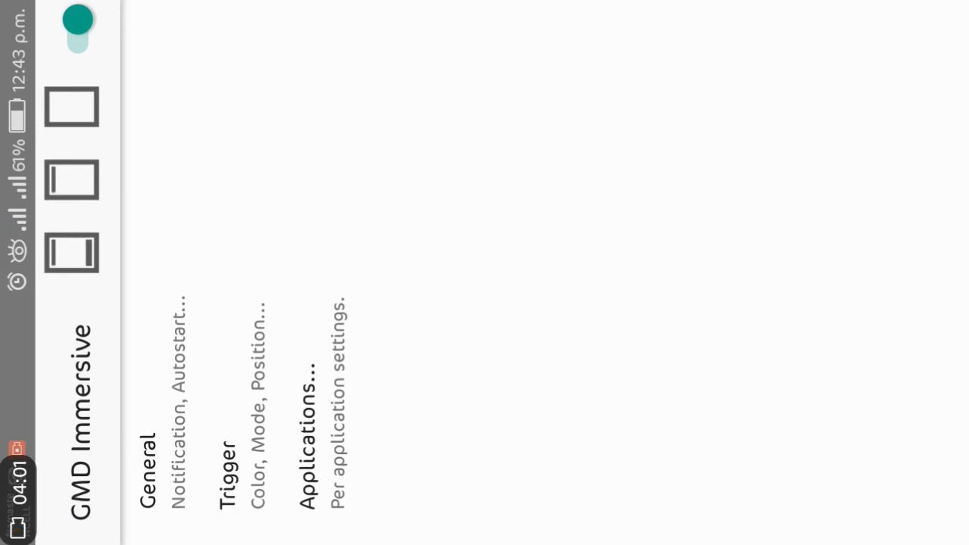
click(949, 261)
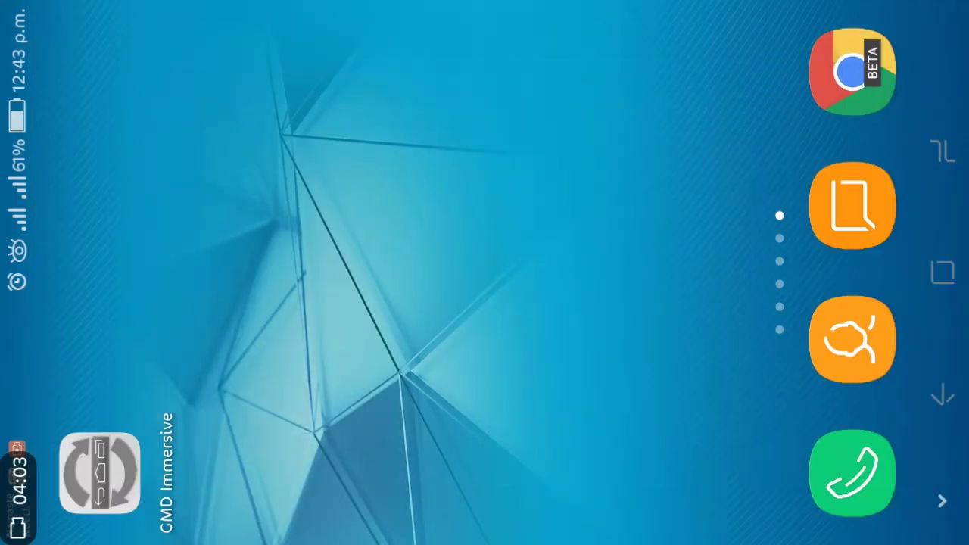
Step: Open Phone Manager from the home screen's app pages
mouse_move(719, 144)
mouse_down()
mouse_move(671, 141)
mouse_move(686, 135)
mouse_up()
drag(485, 379, 484, 151)
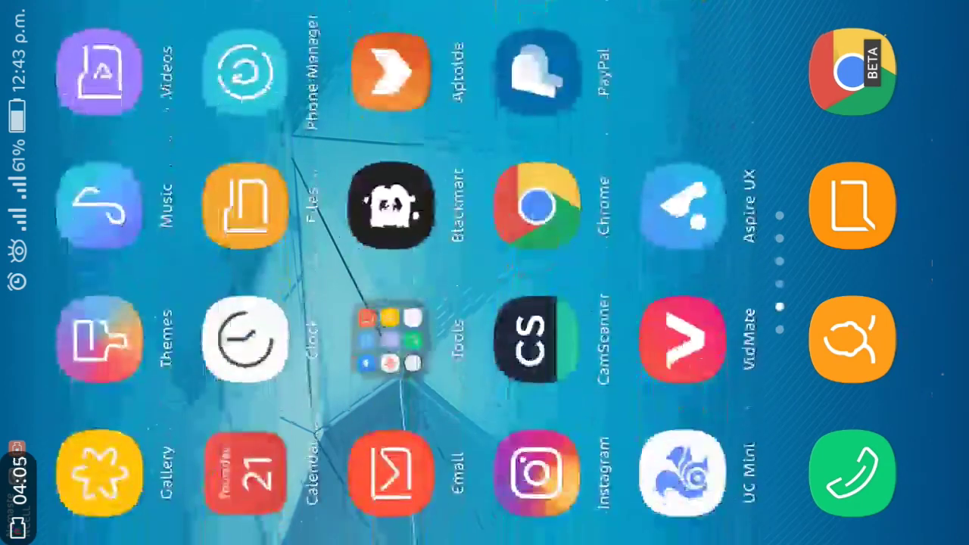
click(256, 60)
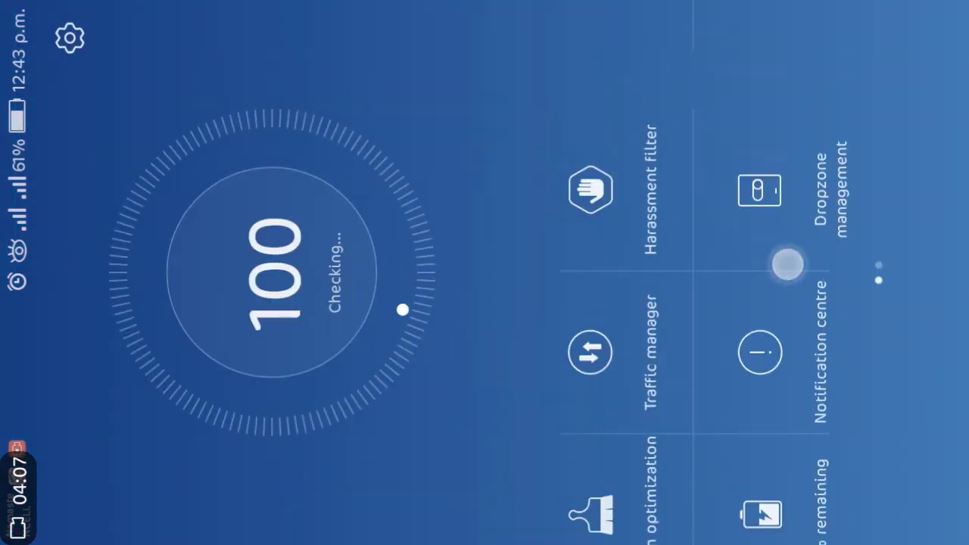
drag(787, 176, 787, 364)
drag(787, 341, 787, 174)
Step: In Dropzone management, switch GMD Immersive's dropzone off and back on
click(784, 119)
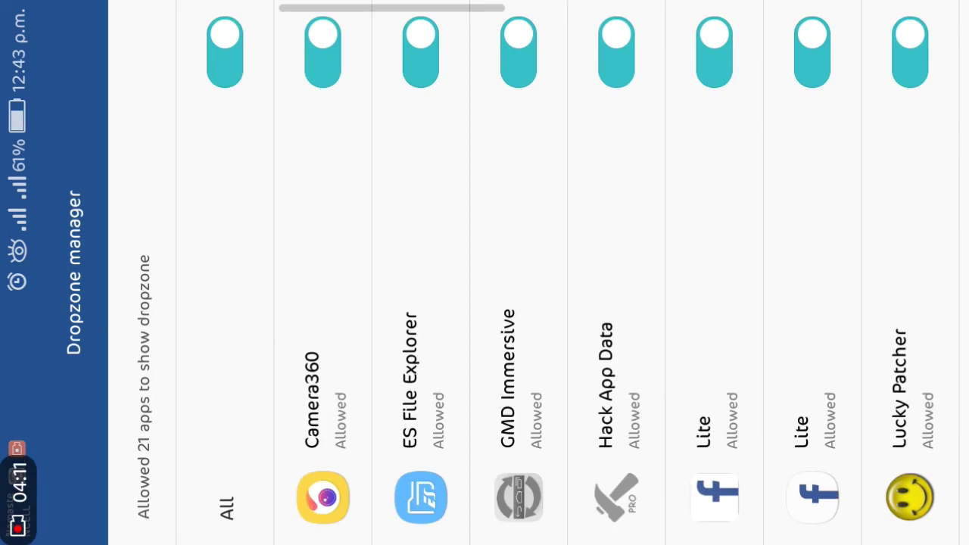
drag(750, 138, 648, 139)
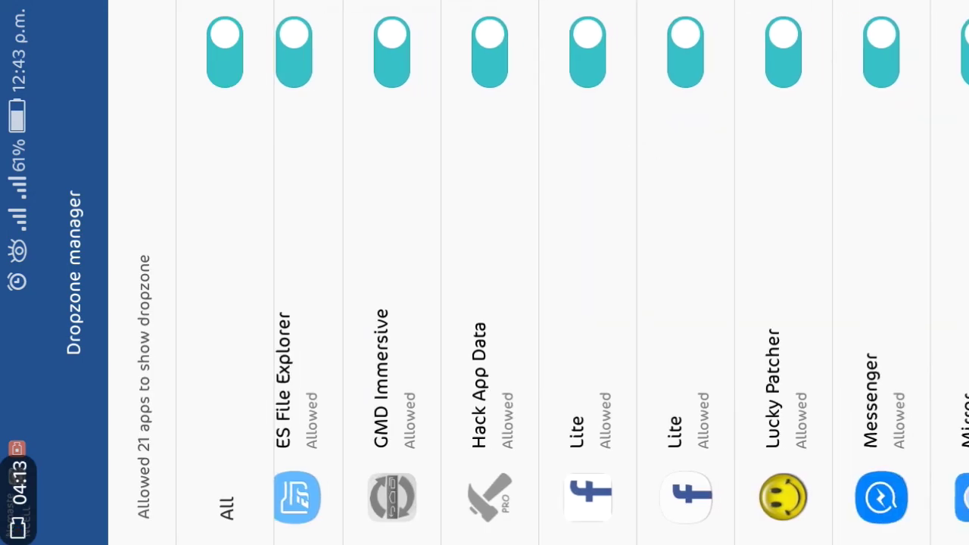
click(391, 52)
click(391, 52)
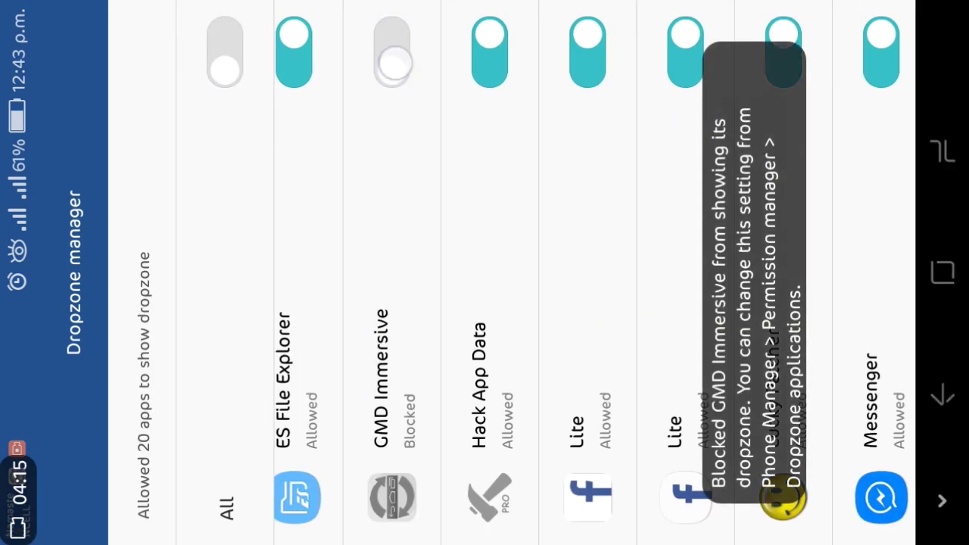
click(942, 393)
Step: In Protected apps, toggle GMD Immersive's protection off and back on
drag(590, 190, 590, 424)
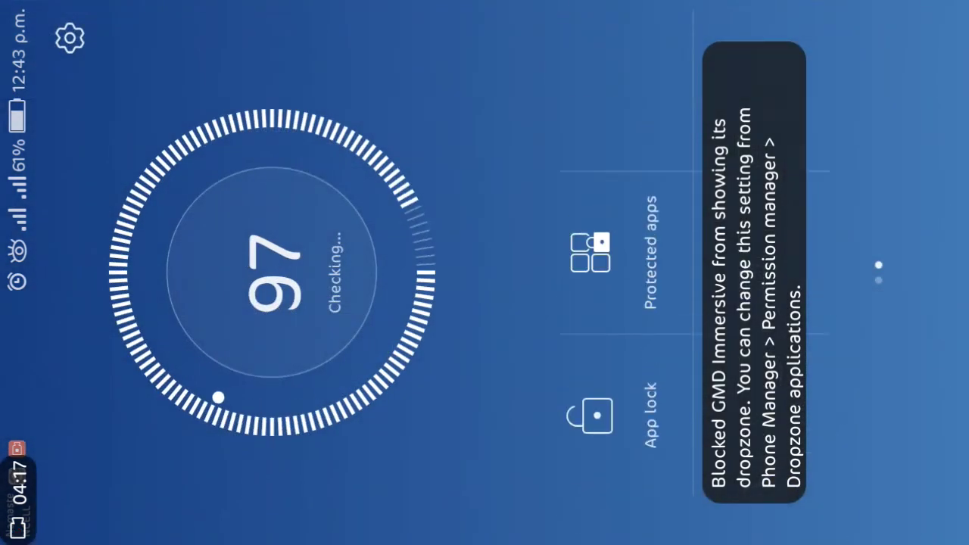
click(598, 265)
drag(739, 121, 569, 119)
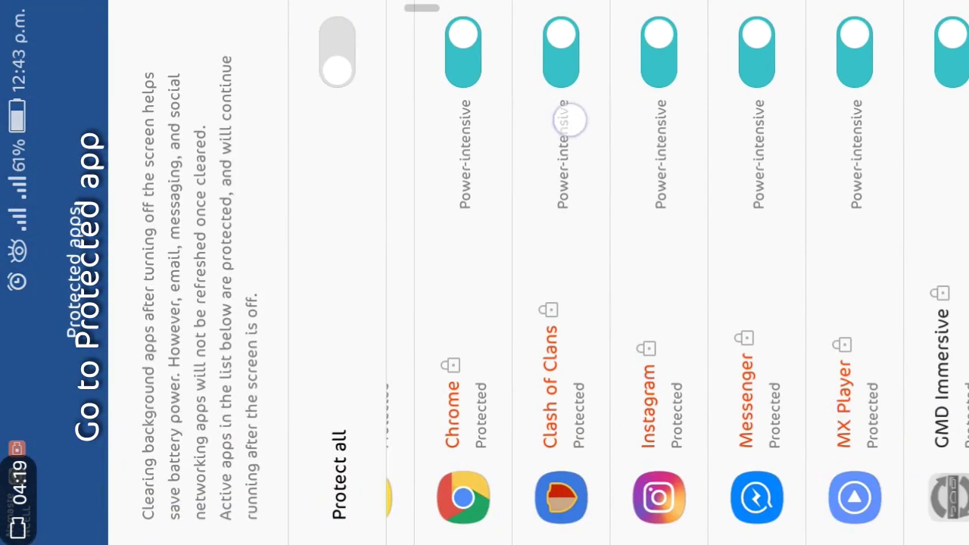
drag(762, 188, 469, 102)
drag(583, 184, 691, 183)
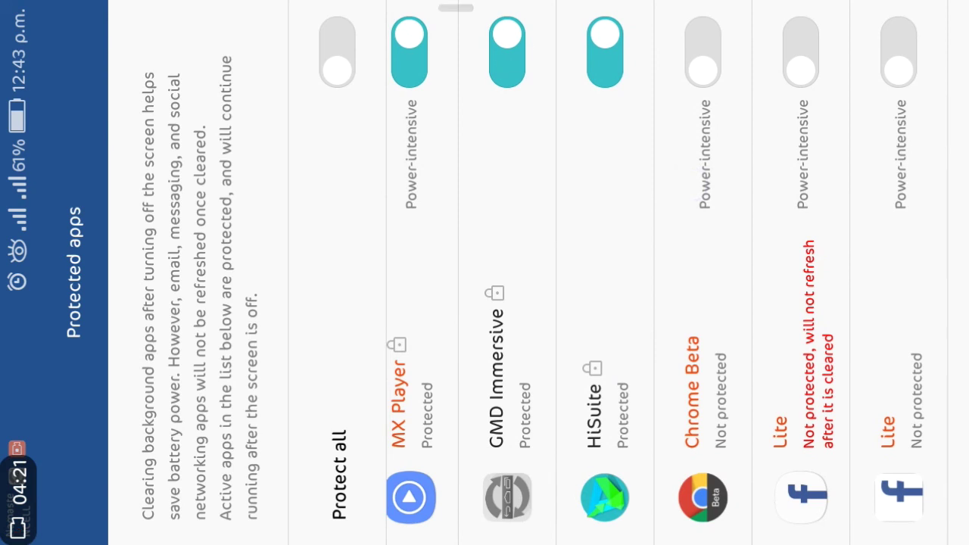
click(507, 52)
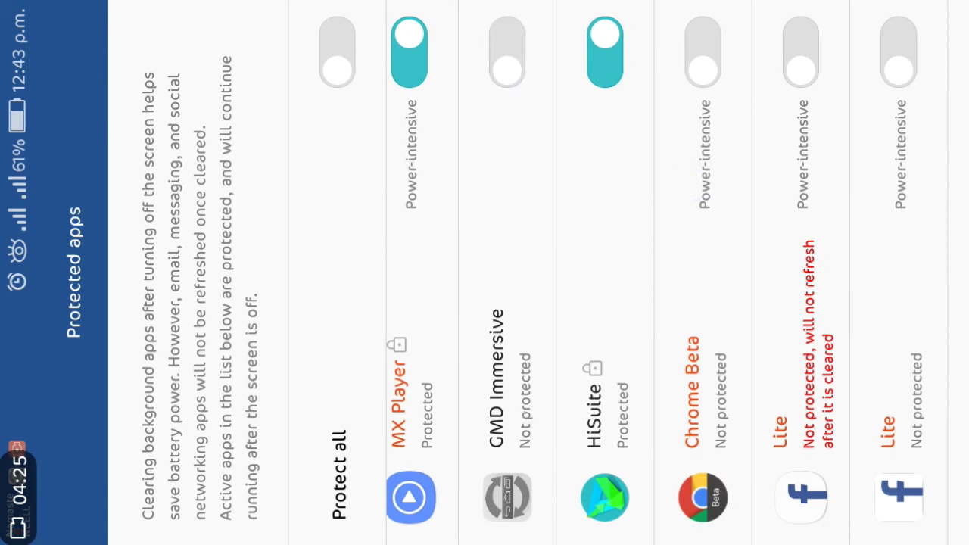
click(507, 51)
mouse_move(967, 232)
mouse_down()
mouse_move(892, 234)
mouse_move(955, 259)
mouse_up()
Step: Clear all recent apps, freeing 36 MB, and page back to the GMD Immersive shortcut
click(942, 150)
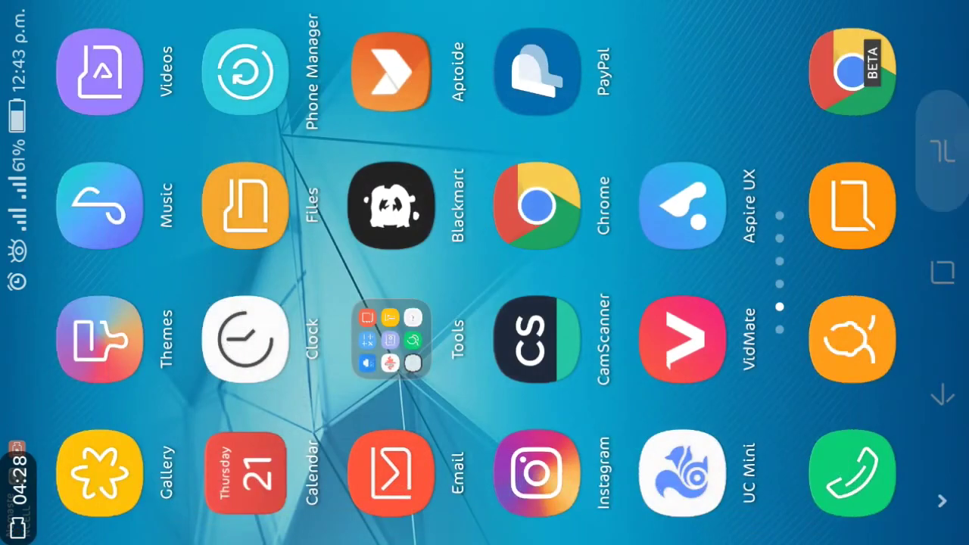
click(818, 273)
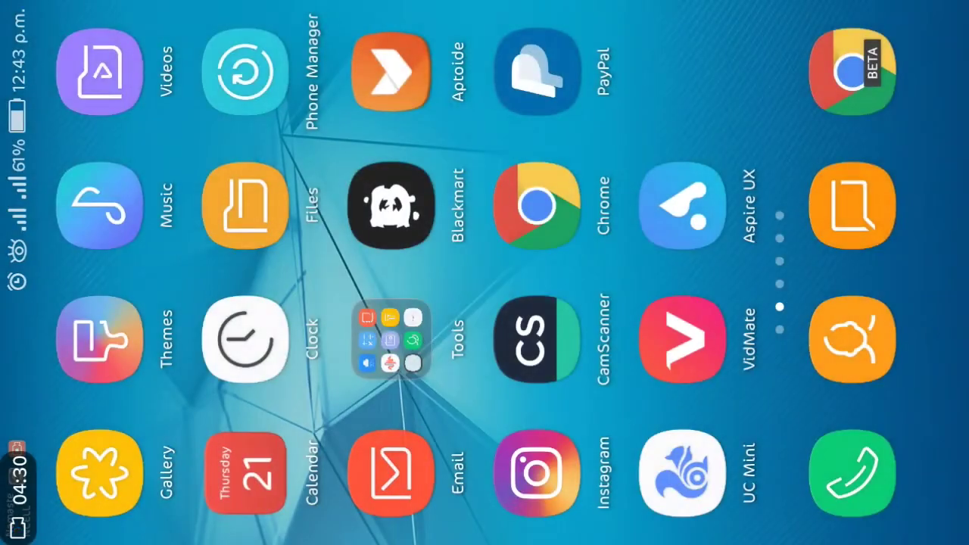
drag(740, 155, 787, 261)
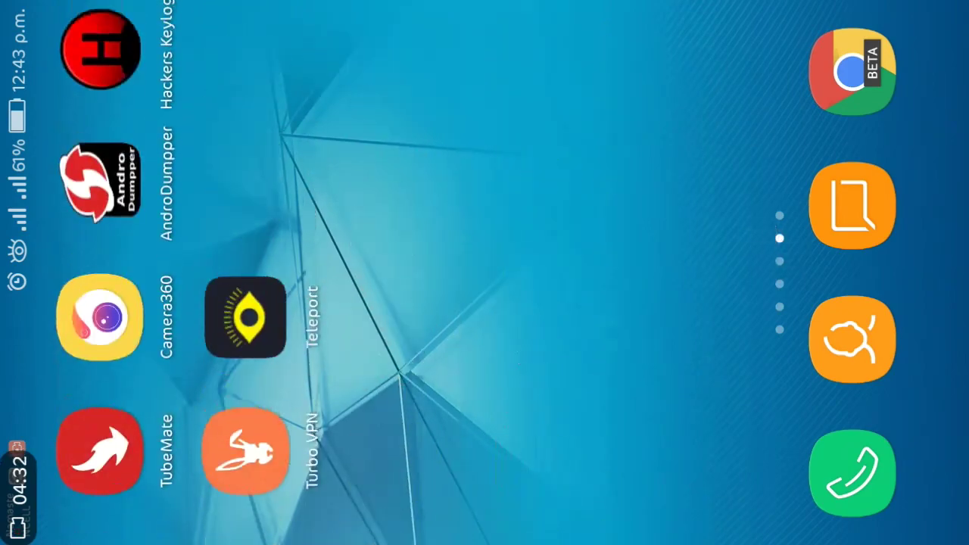
mouse_move(967, 234)
mouse_down()
mouse_move(613, 234)
mouse_move(613, 152)
mouse_up()
drag(631, 189, 631, 424)
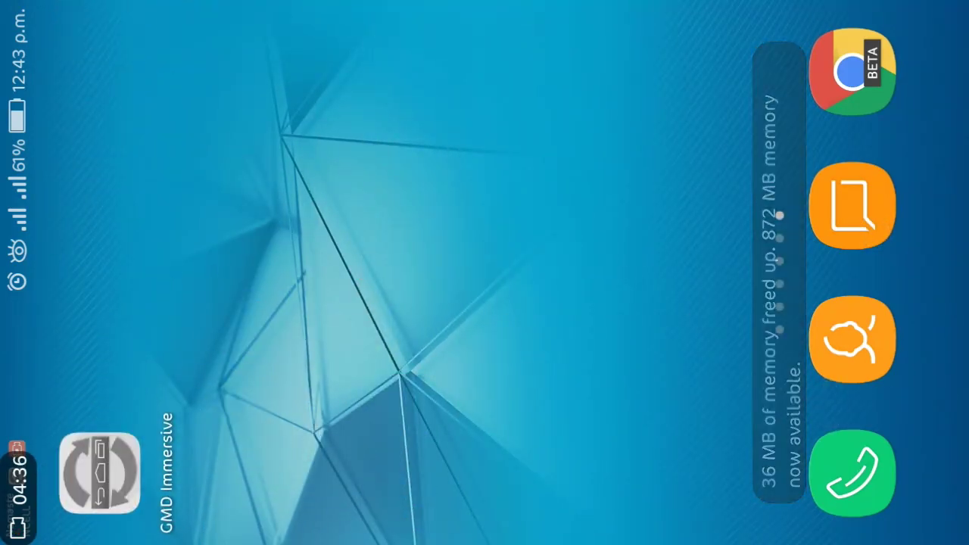